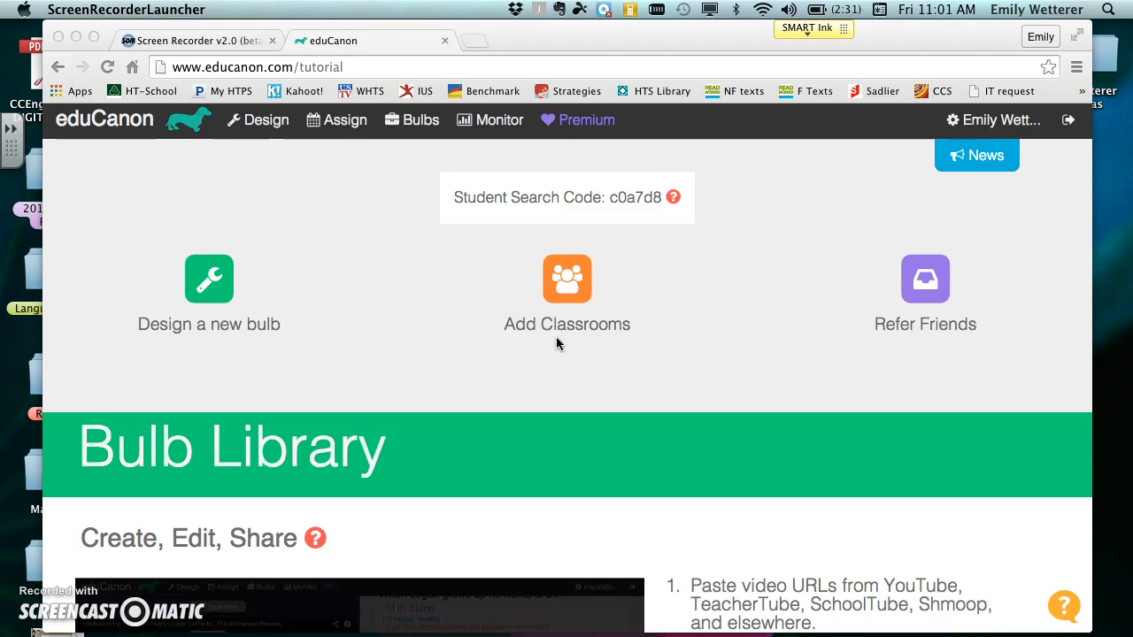
click(204, 284)
click(202, 288)
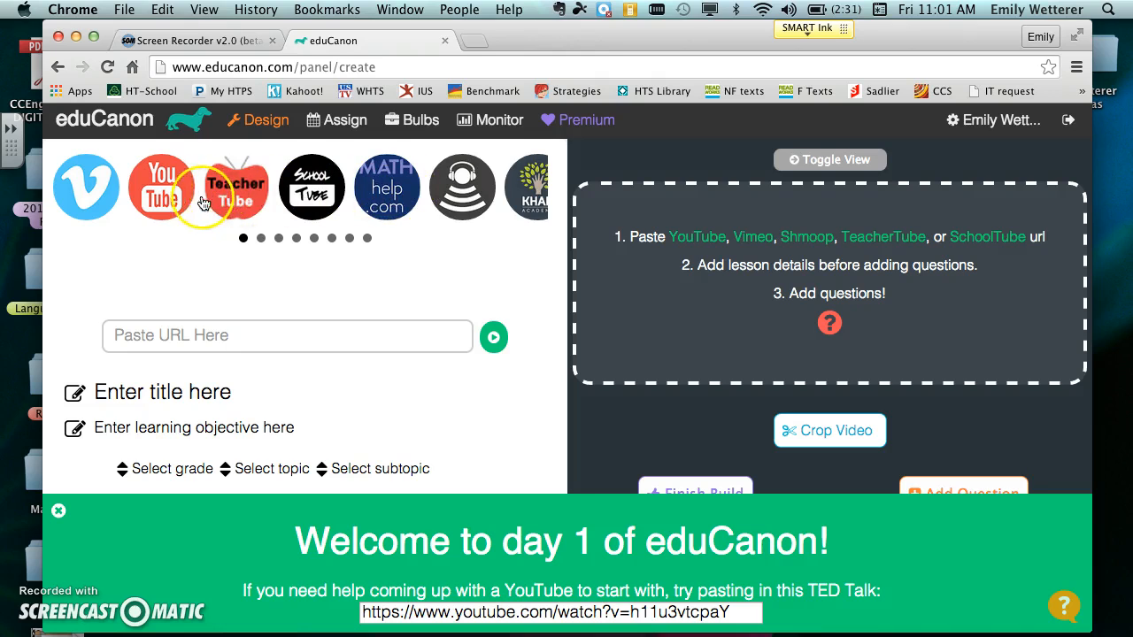
click(262, 239)
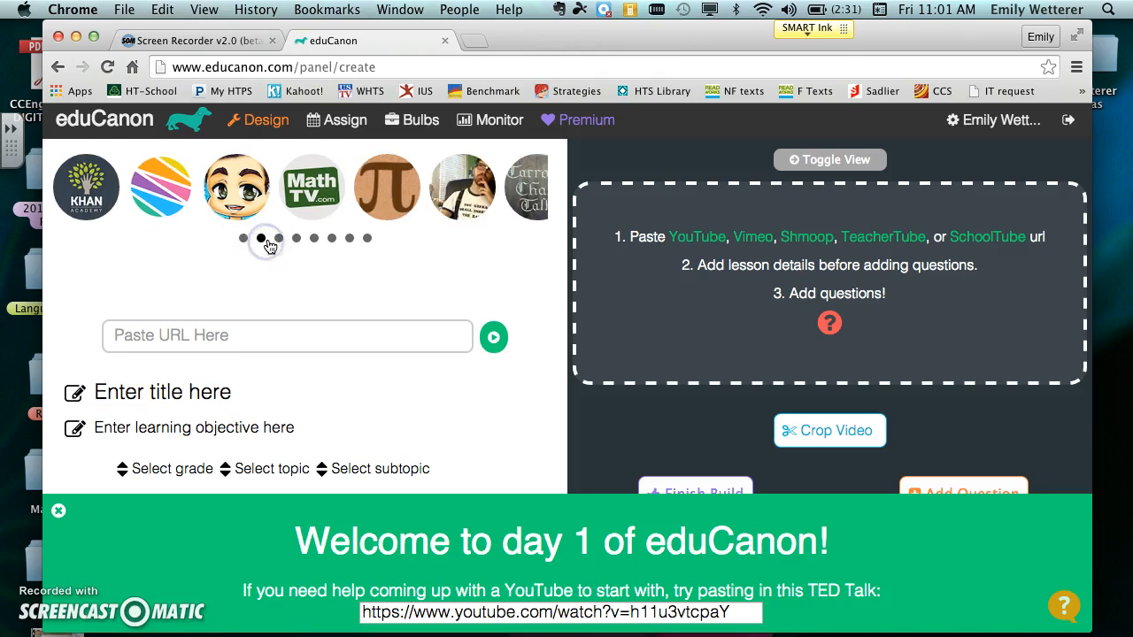
click(278, 240)
click(295, 245)
click(259, 243)
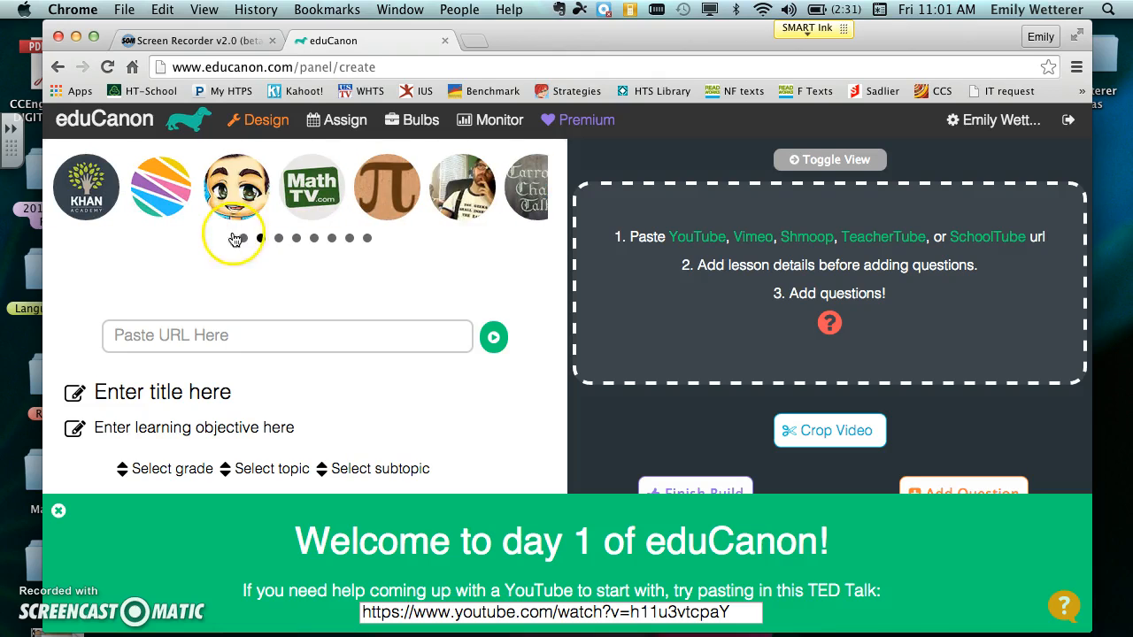
click(227, 343)
text(https://www.youtube.com/watch?v=sMTIuPvU6Lc)
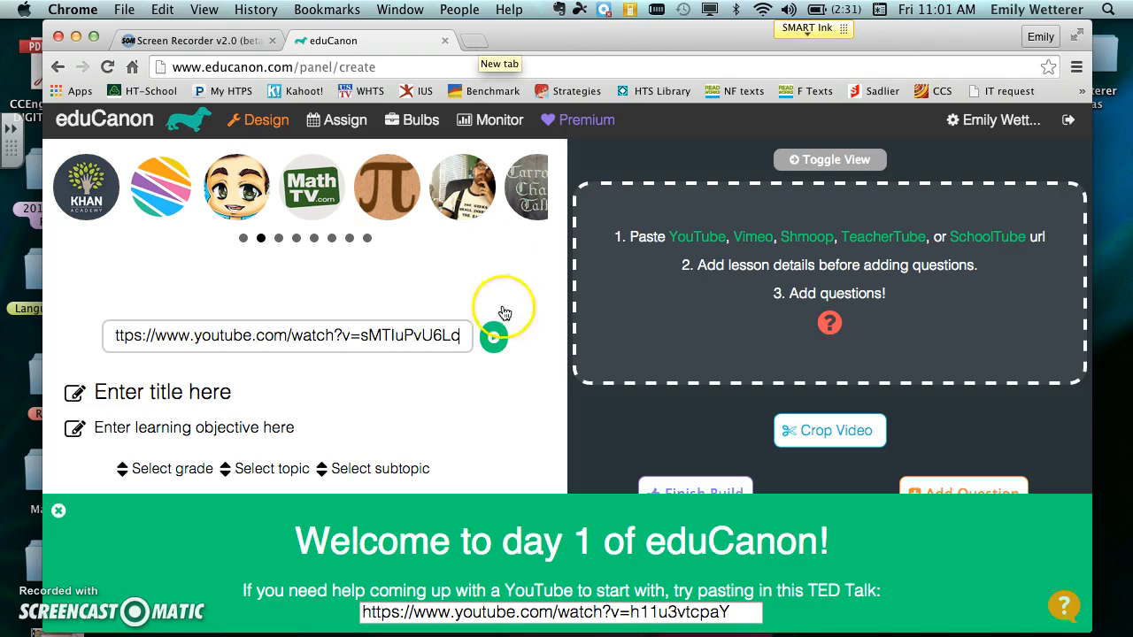
Title the bulb "Cause and Effect" and enter "Identify Cause and Effect" as its learning objective.
click(182, 400)
text(Cause)
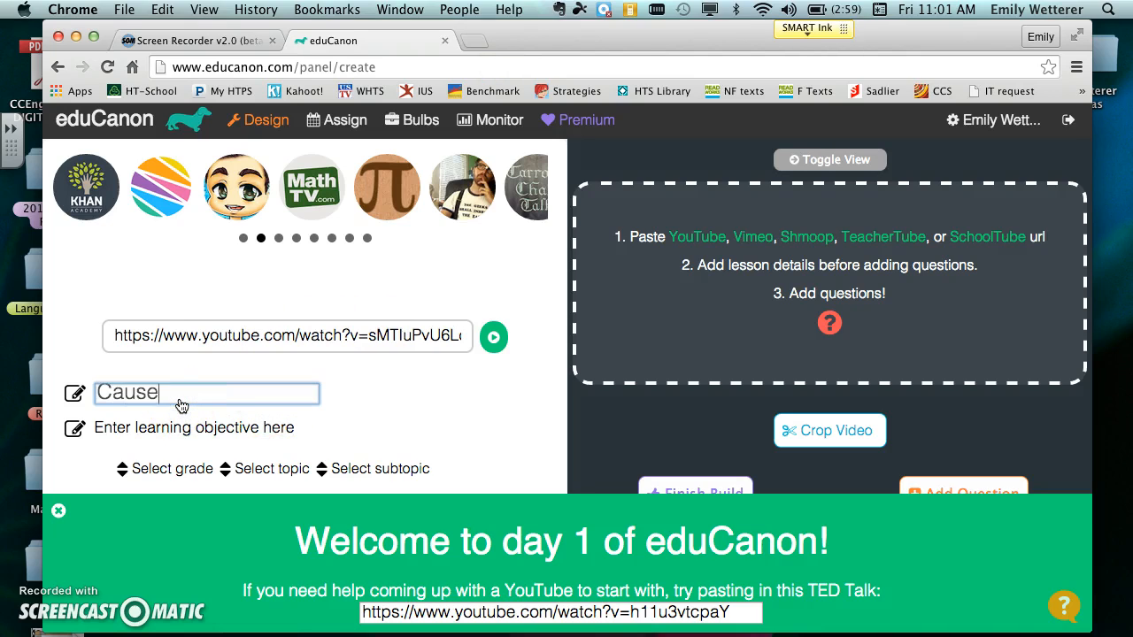
text( and Effect)
key(Return)
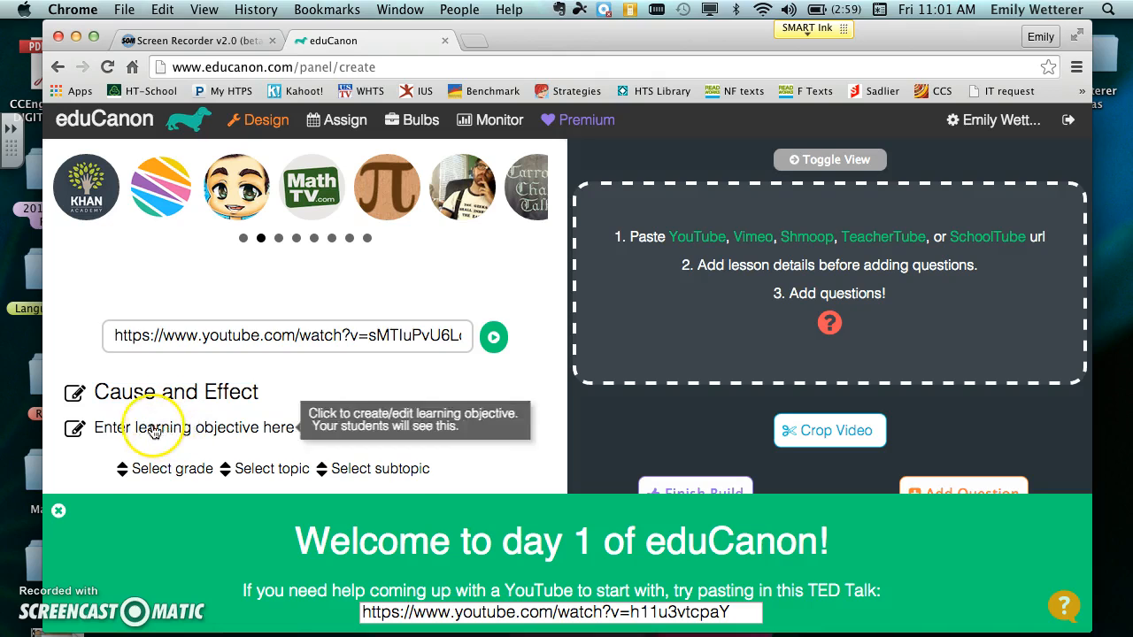
click(152, 428)
text(Identify Cause and Effect)
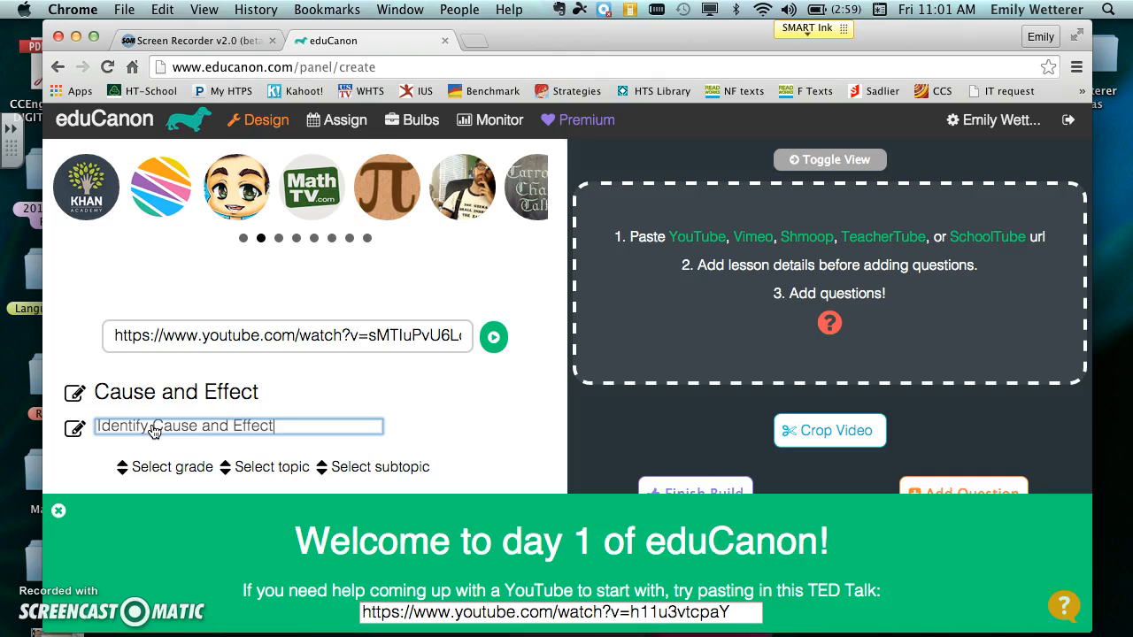
Classify the bulb as grade 3rd-5th, topic English and subtopic Reading.
click(148, 467)
click(153, 469)
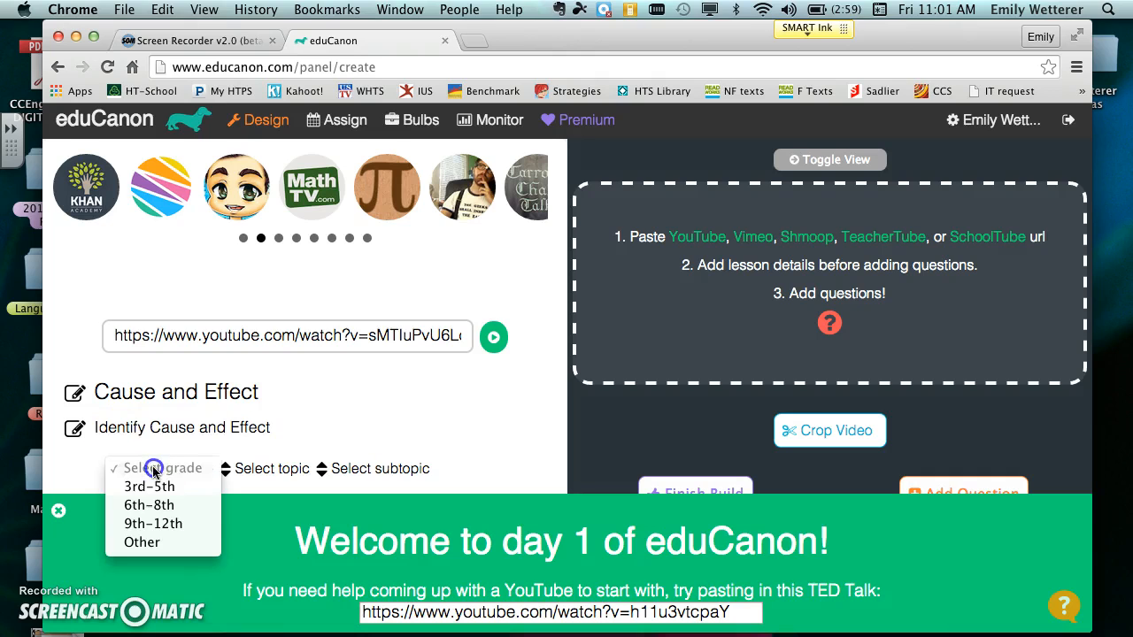
click(149, 486)
click(261, 468)
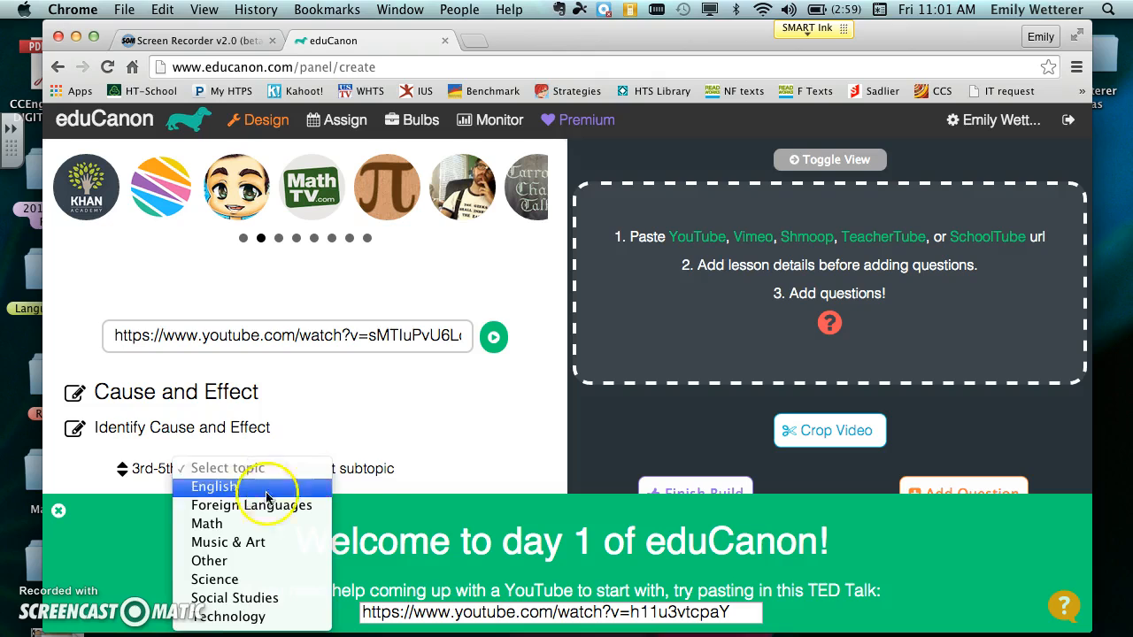
click(265, 488)
click(338, 467)
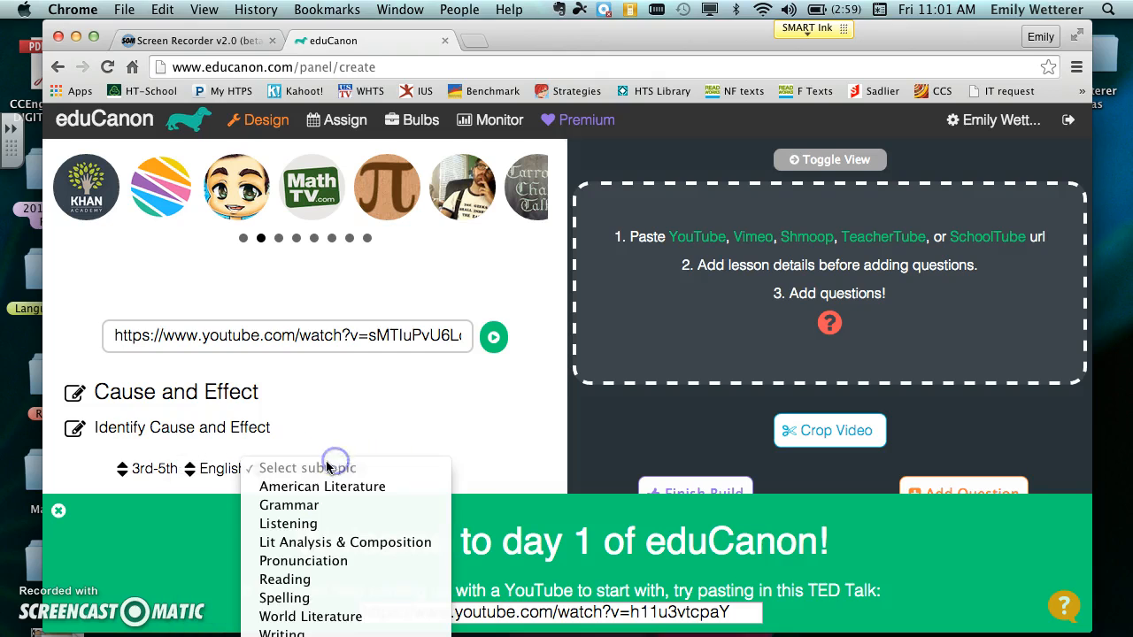
click(300, 579)
Load the video from the entered URL and dismiss the welcome banner.
click(494, 340)
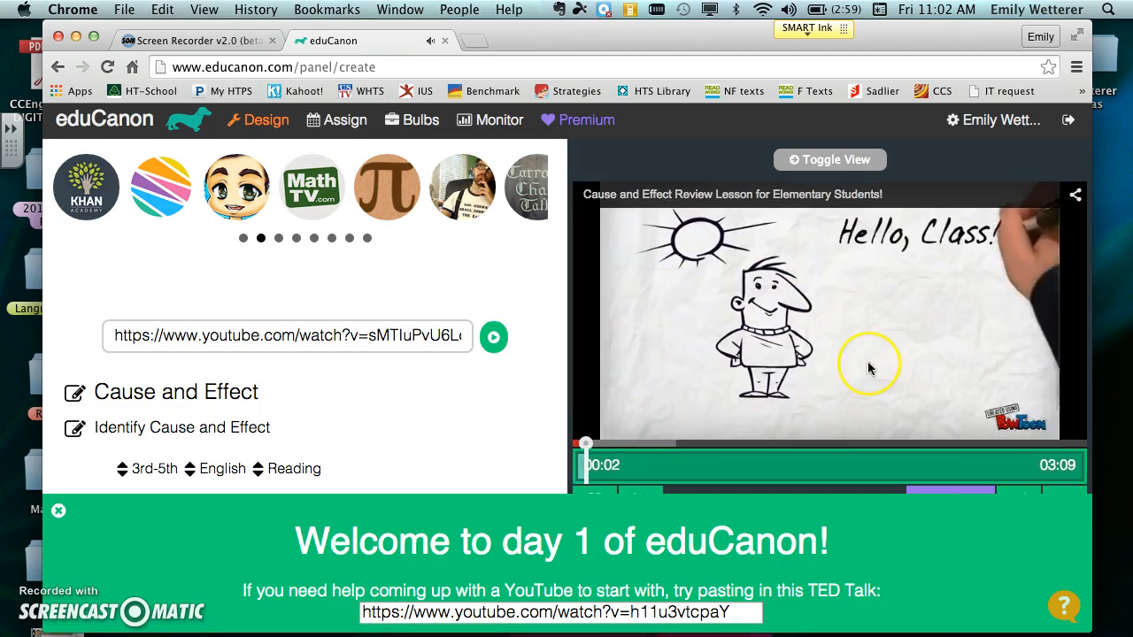
key(XF86AudioRaiseVolume)
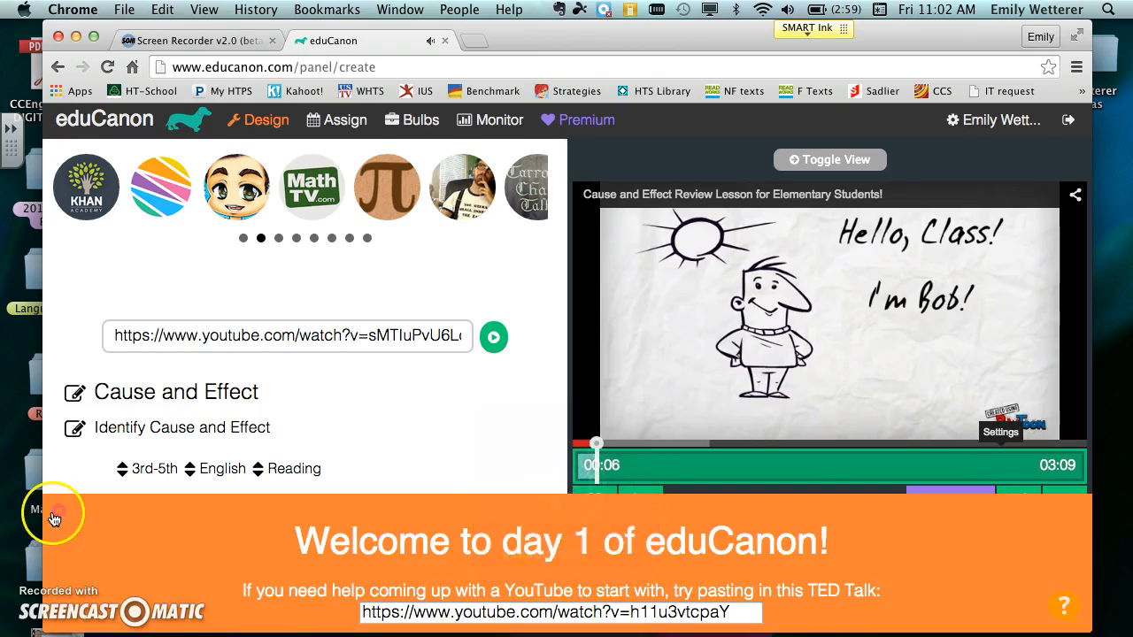
click(53, 518)
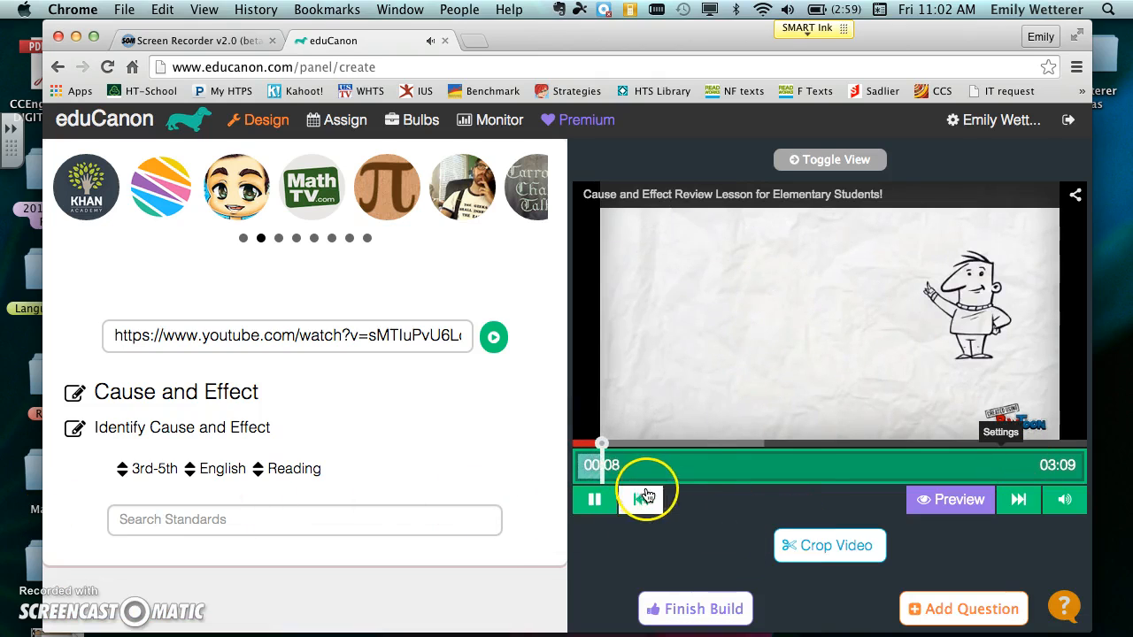
Start a new question at 00:10 of the video, and play ahead to 00:25 and pause there.
click(933, 612)
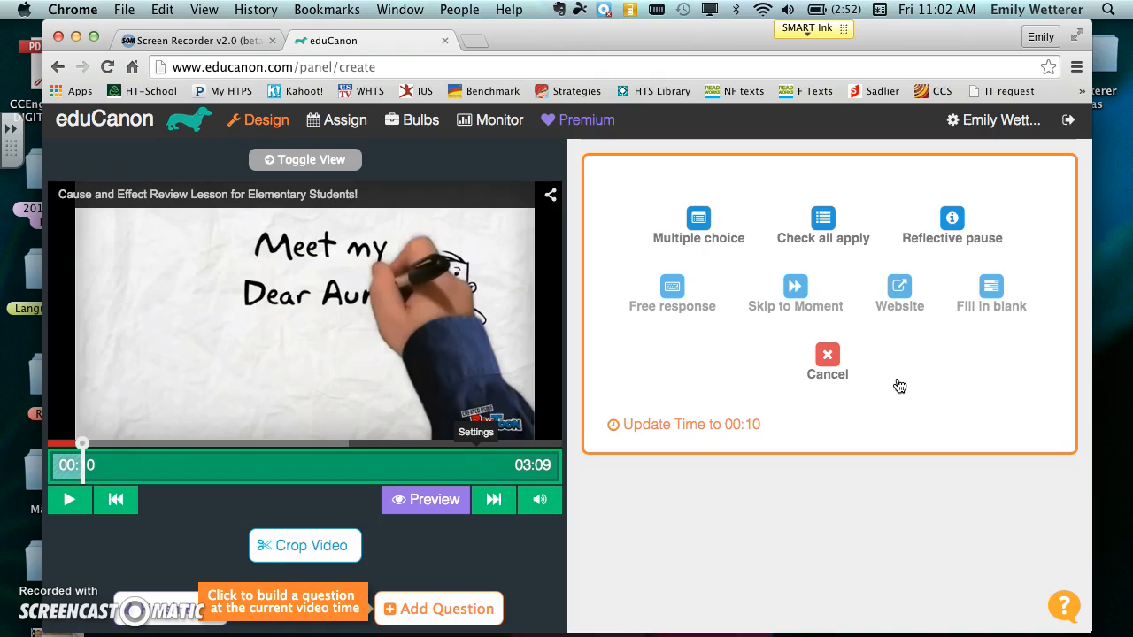
click(672, 301)
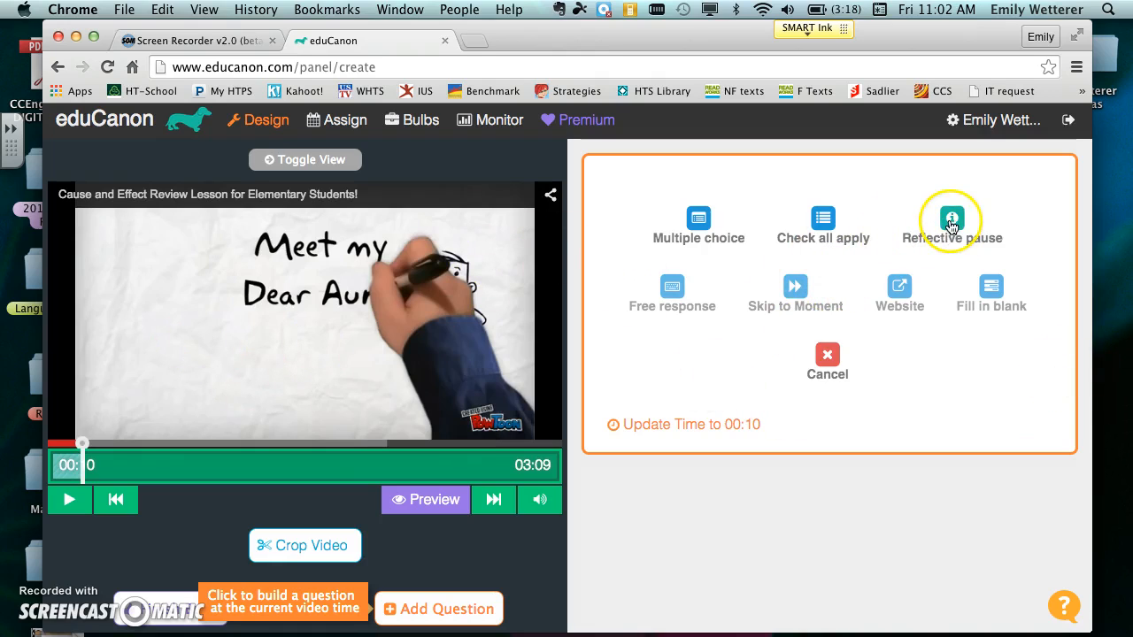
click(69, 499)
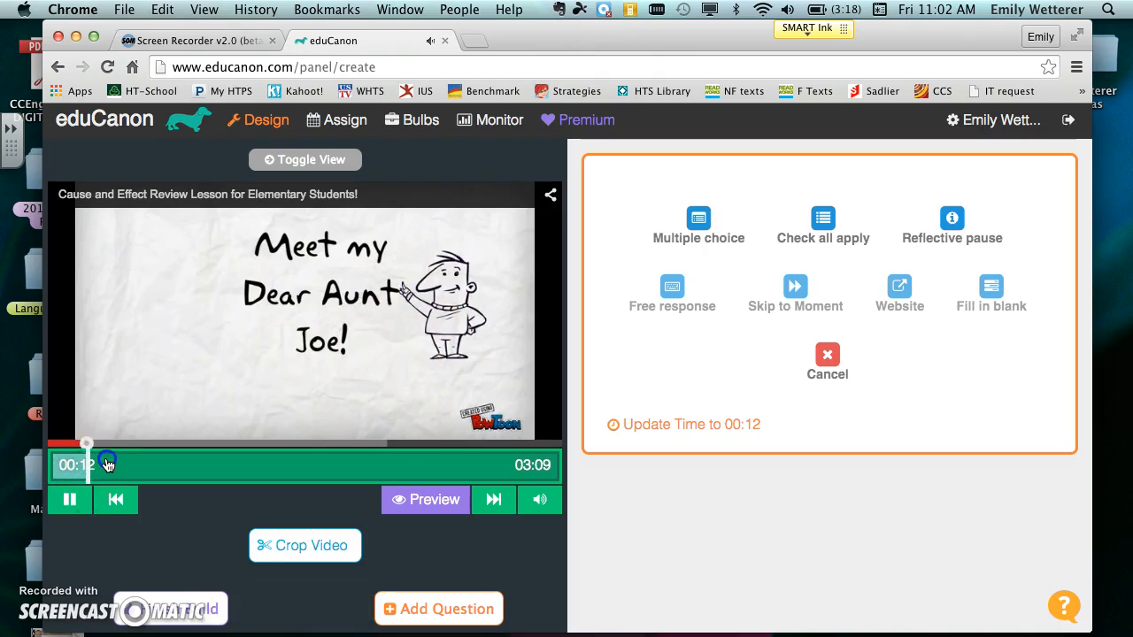
click(122, 466)
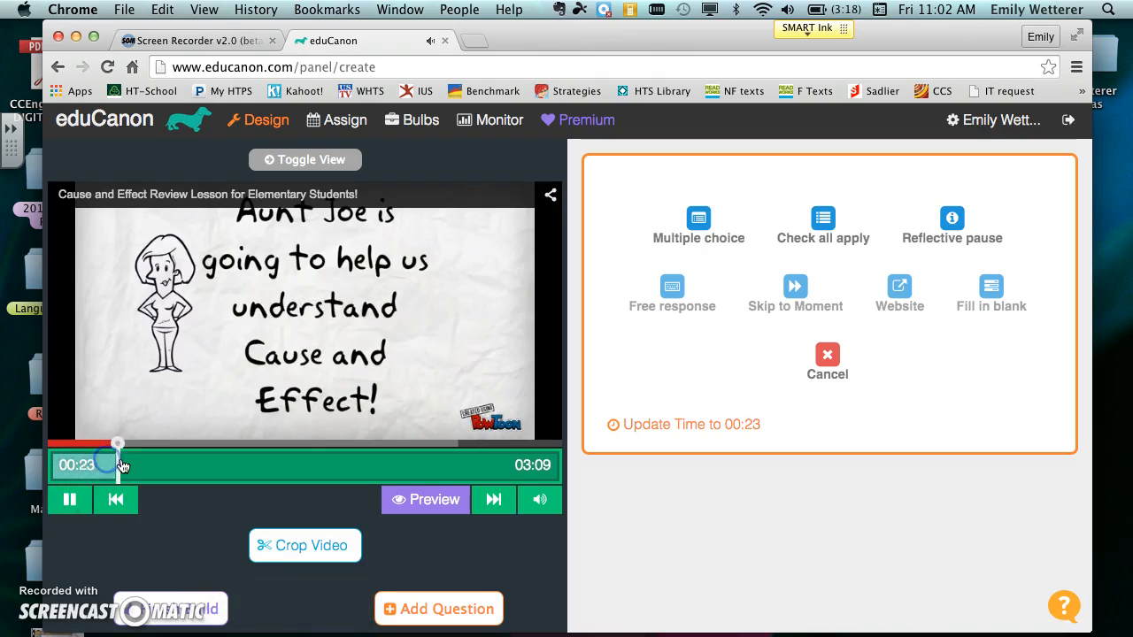
click(69, 499)
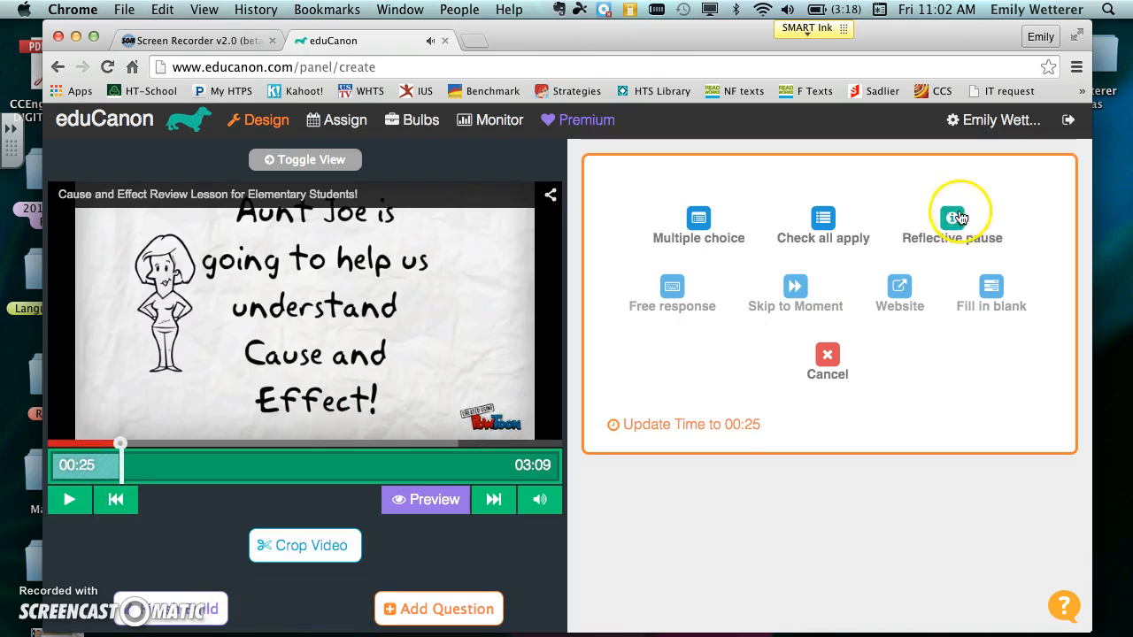
Make the question a reflective pause reading "Think about what cause and effect is..." and save it at 00:10.
click(956, 218)
click(759, 305)
text(Think)
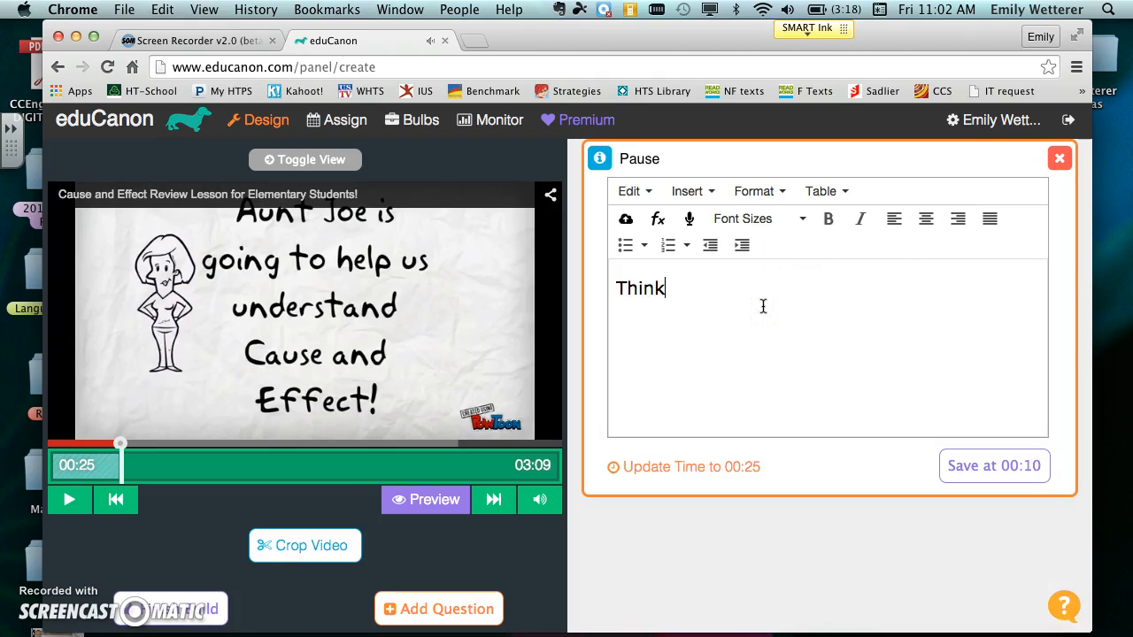
text( about what cause adn)
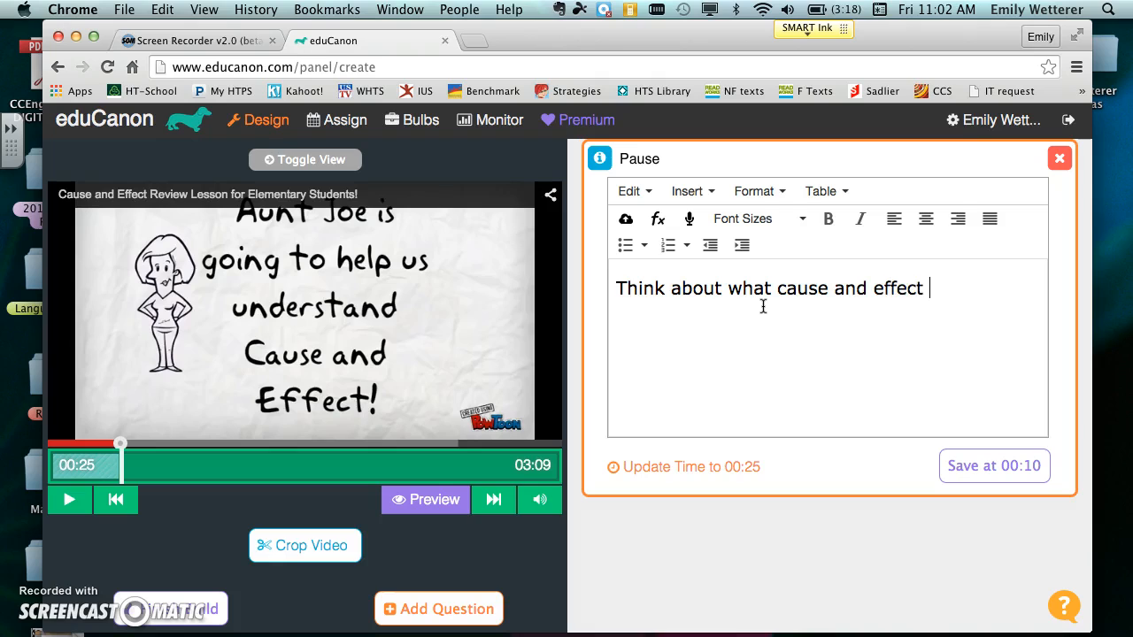
click(983, 467)
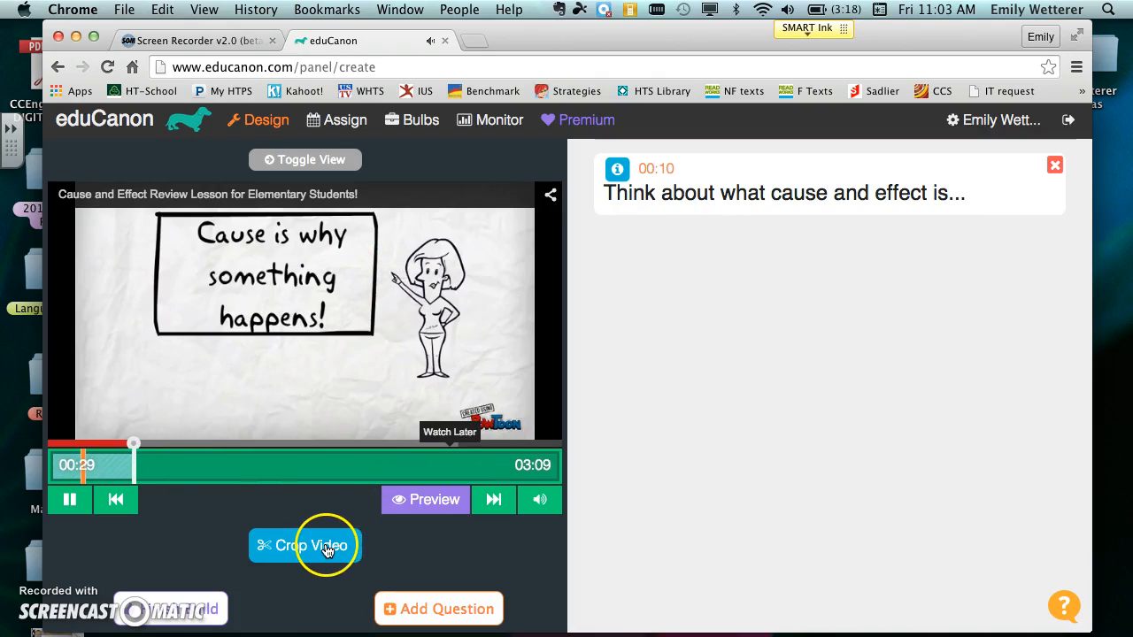
click(423, 609)
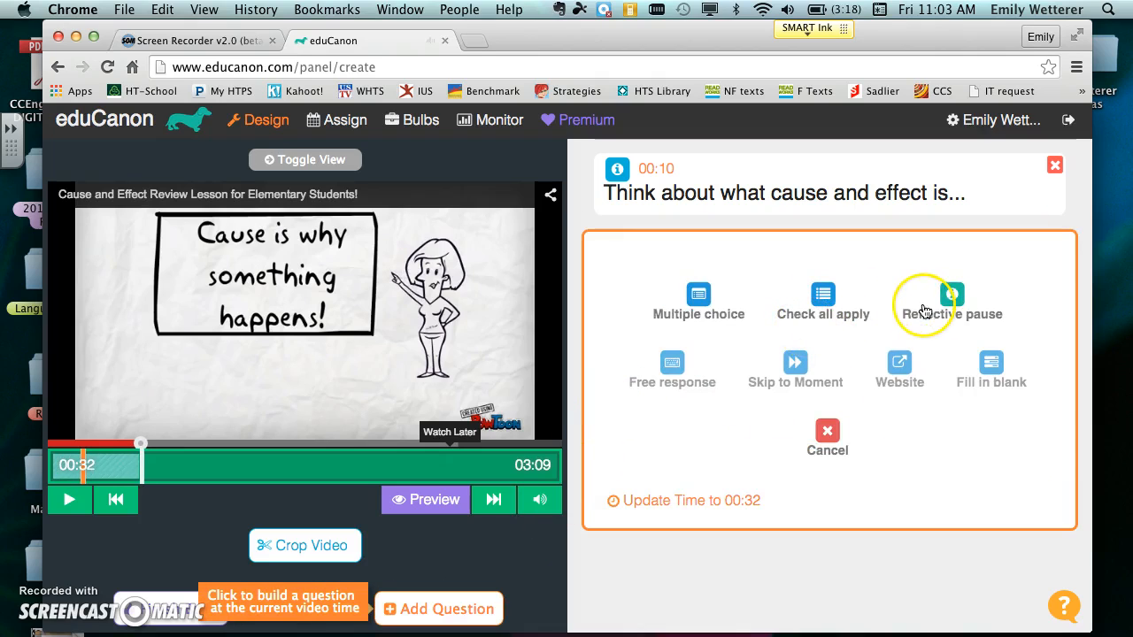
click(819, 306)
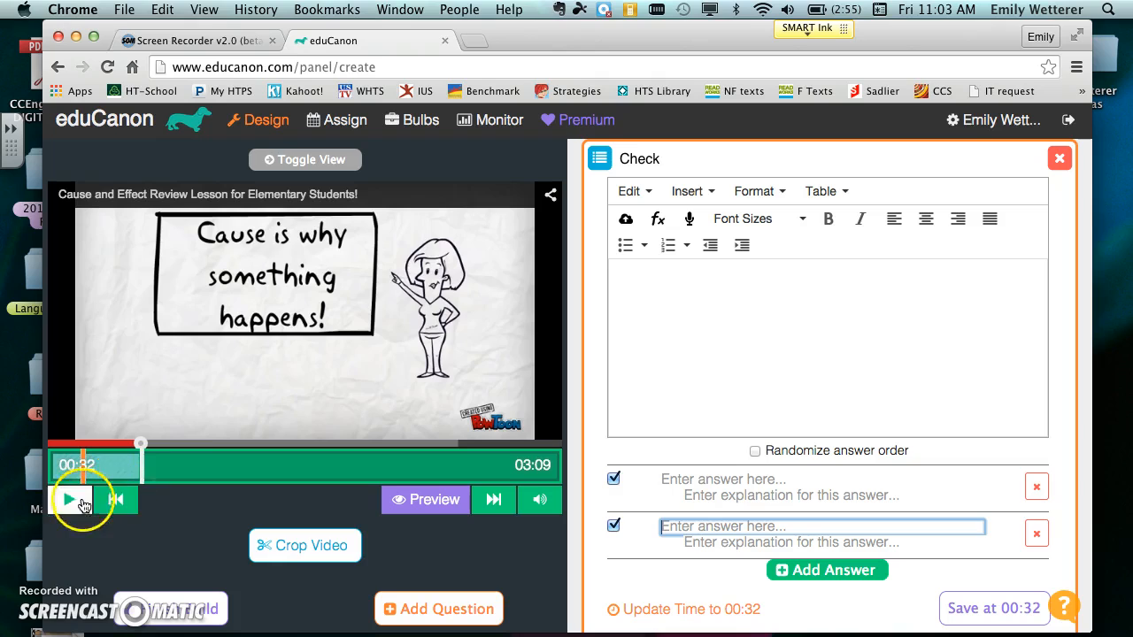
click(182, 459)
click(206, 462)
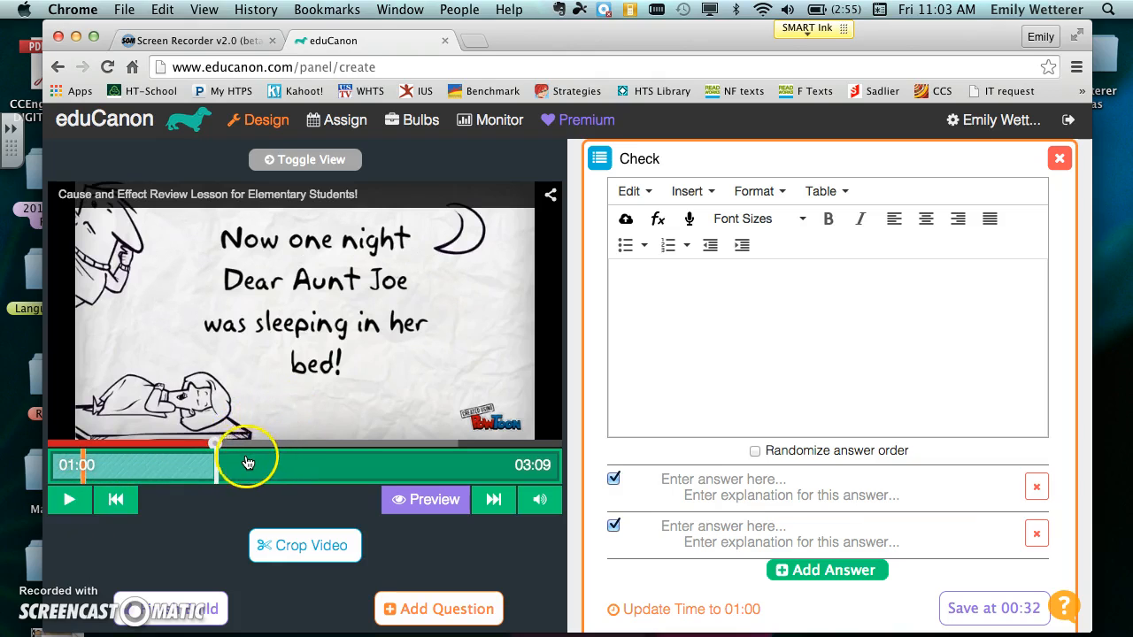
click(236, 461)
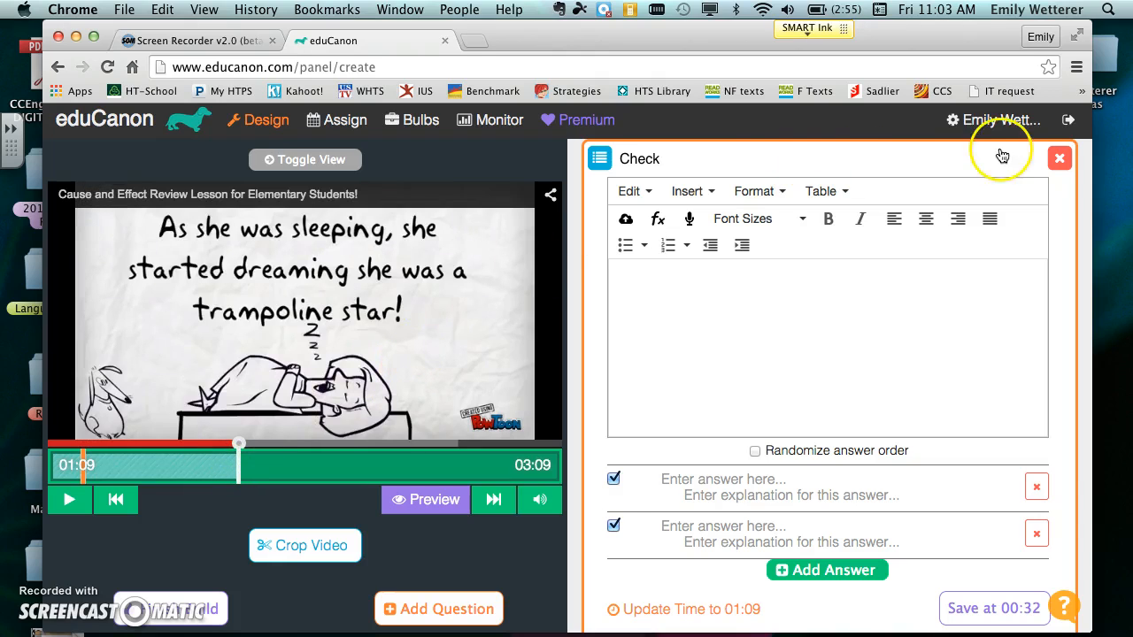
click(1057, 159)
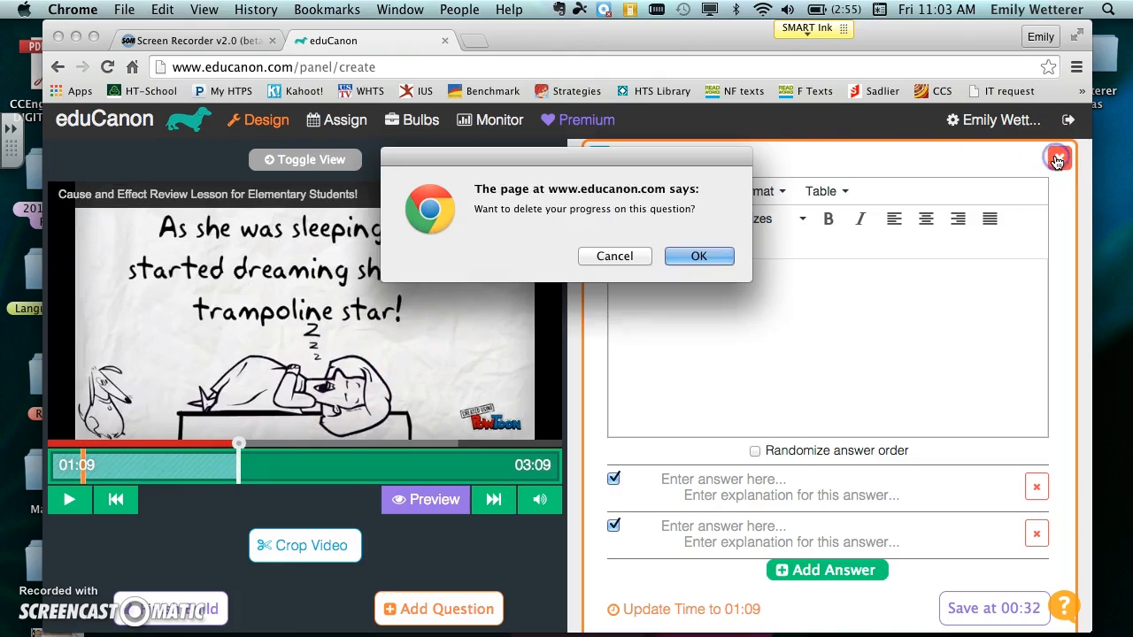
click(699, 257)
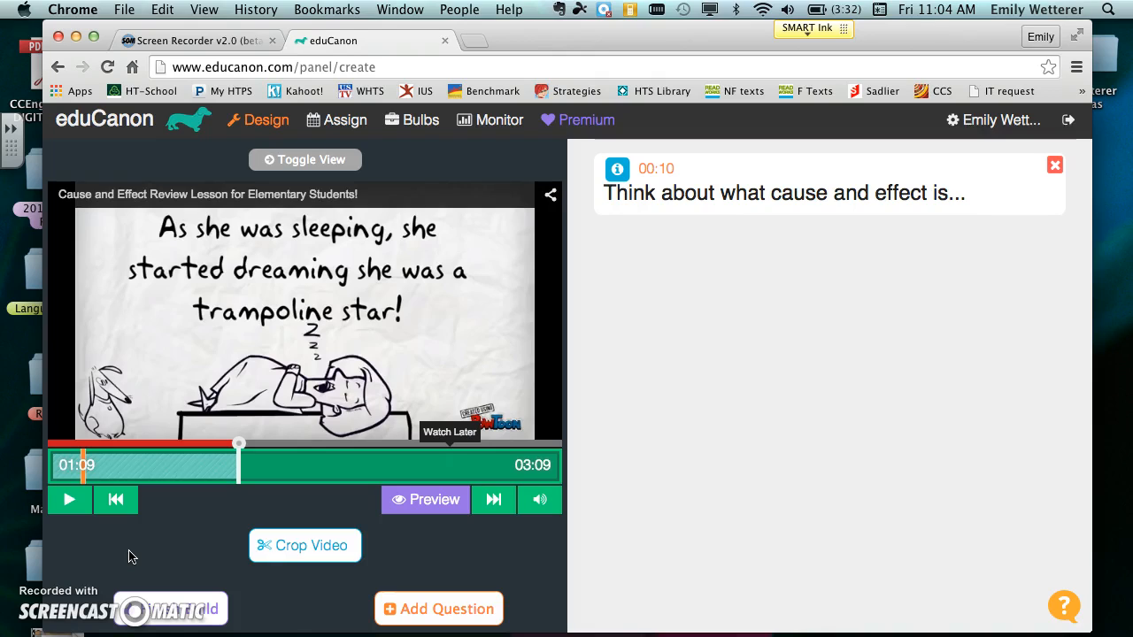
Finish the build, look over the class assignment and sharing options, and close the dialog without creating a class.
click(168, 609)
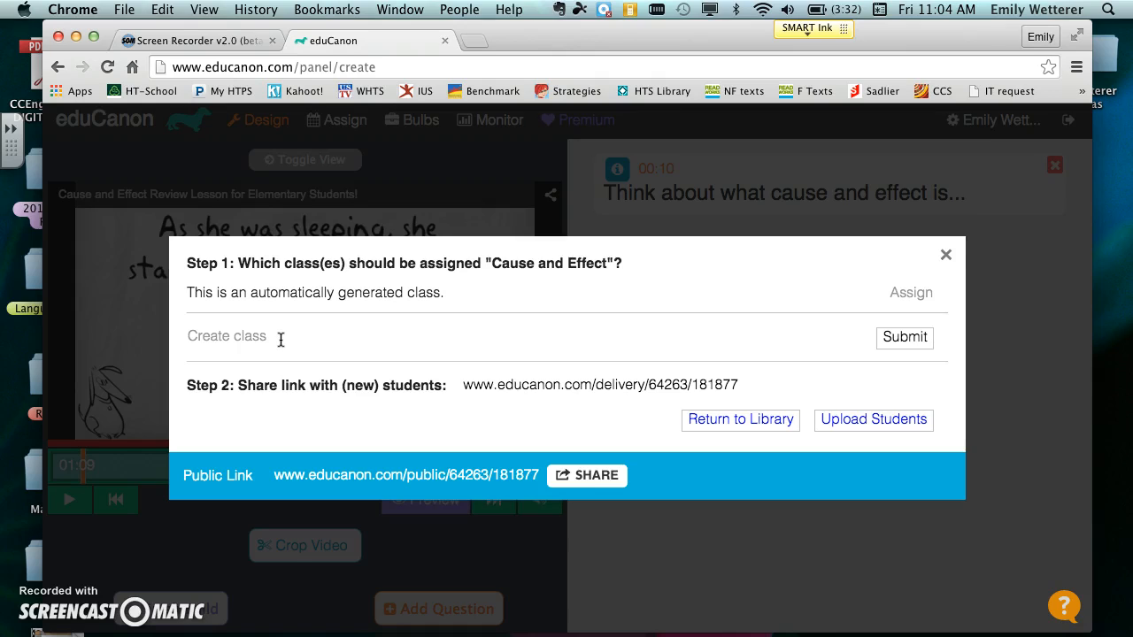
click(281, 340)
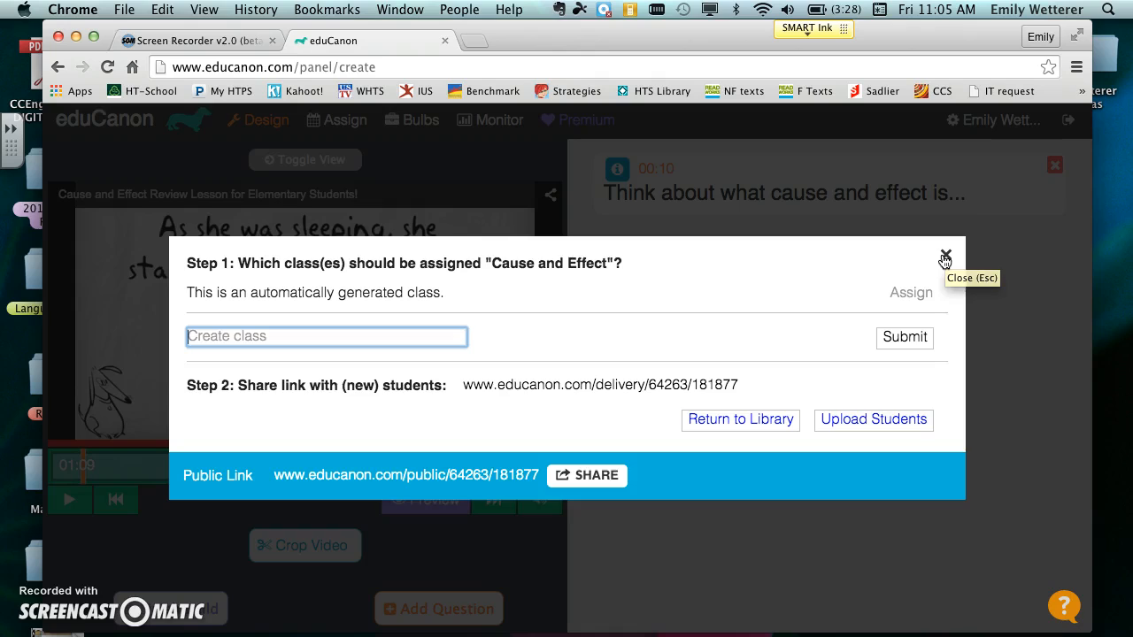
click(945, 257)
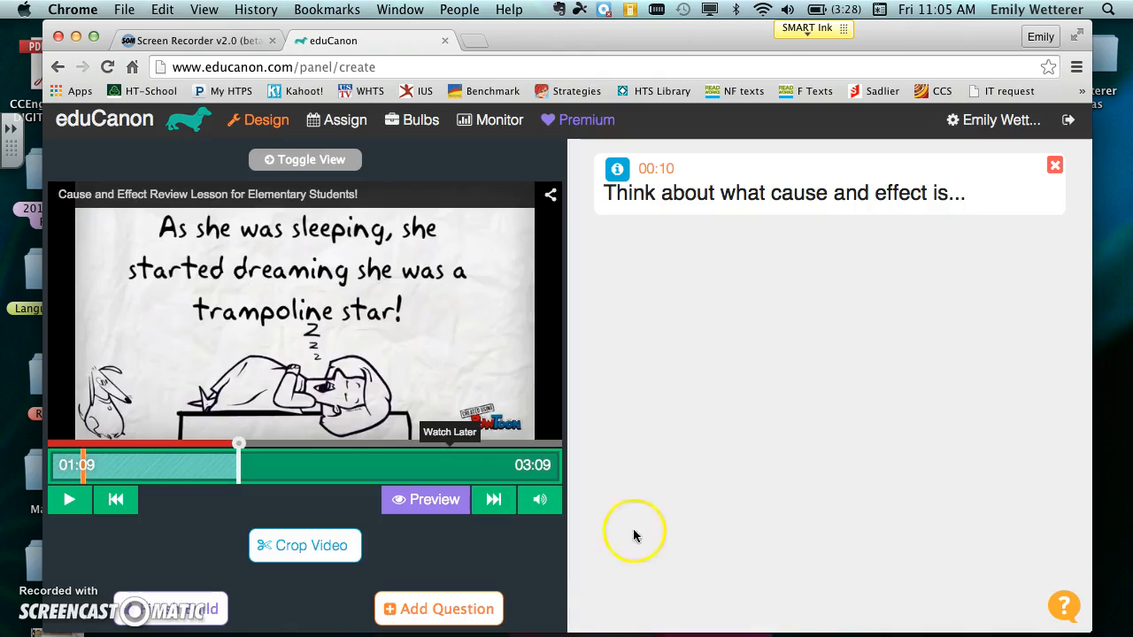